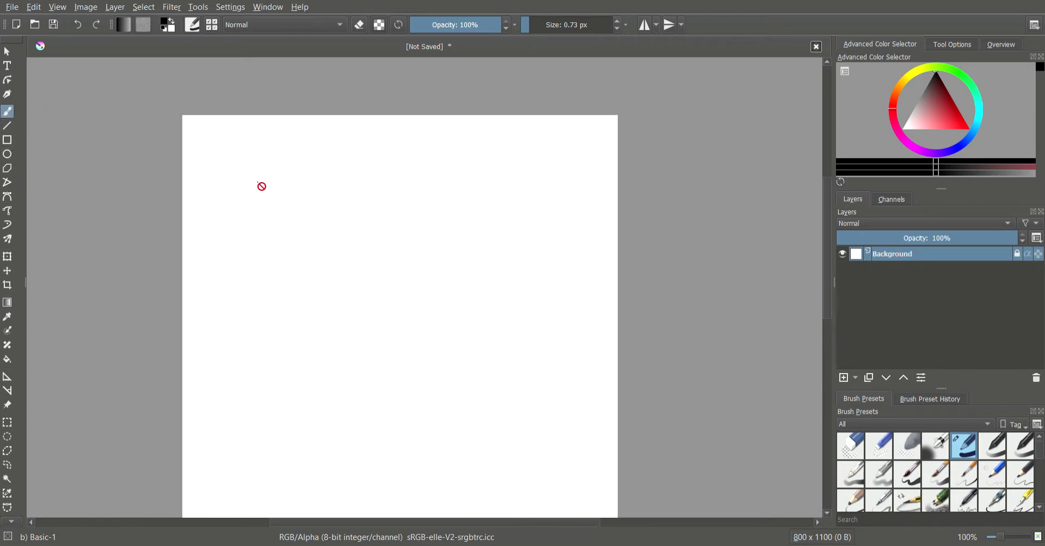
Add a new paint layer above the background and set the brush size to 3.36 px.
{"action": "scroll", "coordinate": [262, 187], "scroll_direction": "down", "scroll_amount": 1}
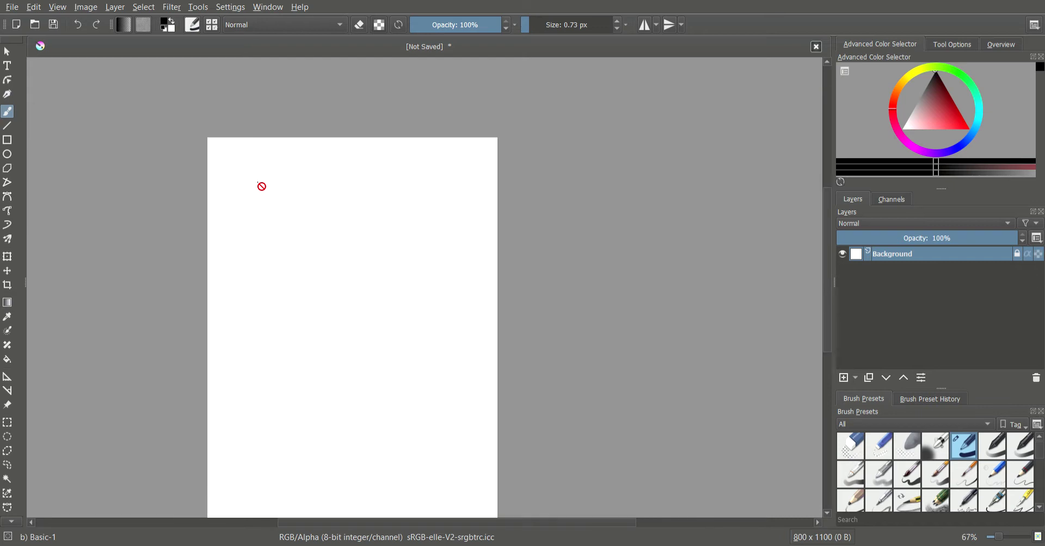
{"action": "left_click", "coordinate": [844, 378]}
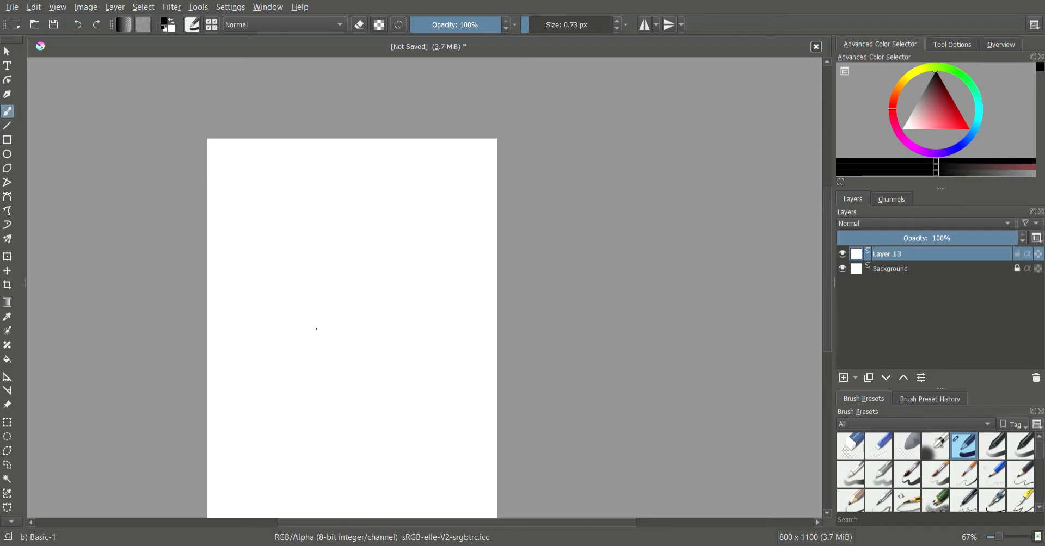
{"action": "scroll", "coordinate": [316, 325], "scroll_direction": "up", "scroll_amount": 1}
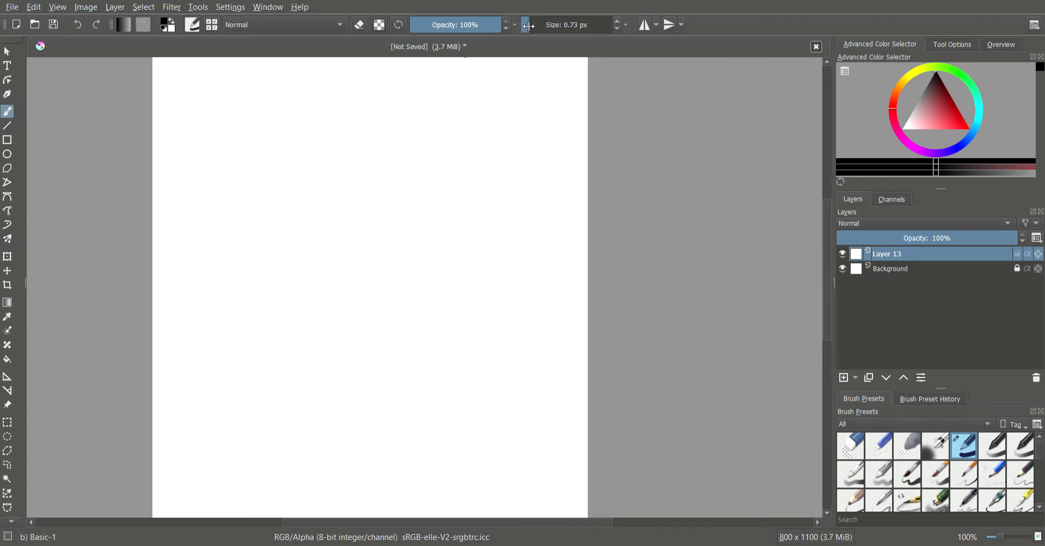
{"action": "mouse_move", "coordinate": [528, 25]}
{"action": "left_mouse_down"}
{"action": "mouse_move", "coordinate": [552, 26]}
{"action": "mouse_move", "coordinate": [538, 25]}
{"action": "left_mouse_up"}
Draw two round eyes with small pupils and a wide, downturned mouth with thick lips in black.
{"action": "mouse_move", "coordinate": [252, 217]}
{"action": "left_mouse_down"}
{"action": "mouse_move", "coordinate": [243, 175]}
{"action": "mouse_move", "coordinate": [262, 154]}
{"action": "mouse_move", "coordinate": [293, 154]}
{"action": "mouse_move", "coordinate": [315, 162]}
{"action": "mouse_move", "coordinate": [321, 194]}
{"action": "mouse_move", "coordinate": [266, 220]}
{"action": "left_mouse_up"}
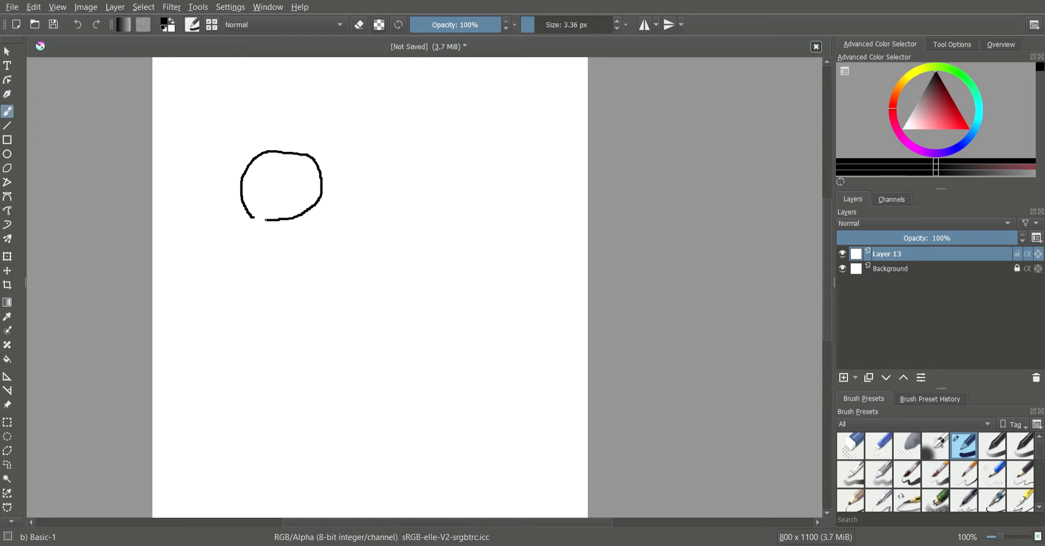
{"action": "mouse_move", "coordinate": [444, 156]}
{"action": "left_mouse_down"}
{"action": "mouse_move", "coordinate": [426, 156]}
{"action": "mouse_move", "coordinate": [398, 194]}
{"action": "mouse_move", "coordinate": [426, 219]}
{"action": "mouse_move", "coordinate": [480, 200]}
{"action": "mouse_move", "coordinate": [484, 181]}
{"action": "mouse_move", "coordinate": [472, 164]}
{"action": "left_mouse_up"}
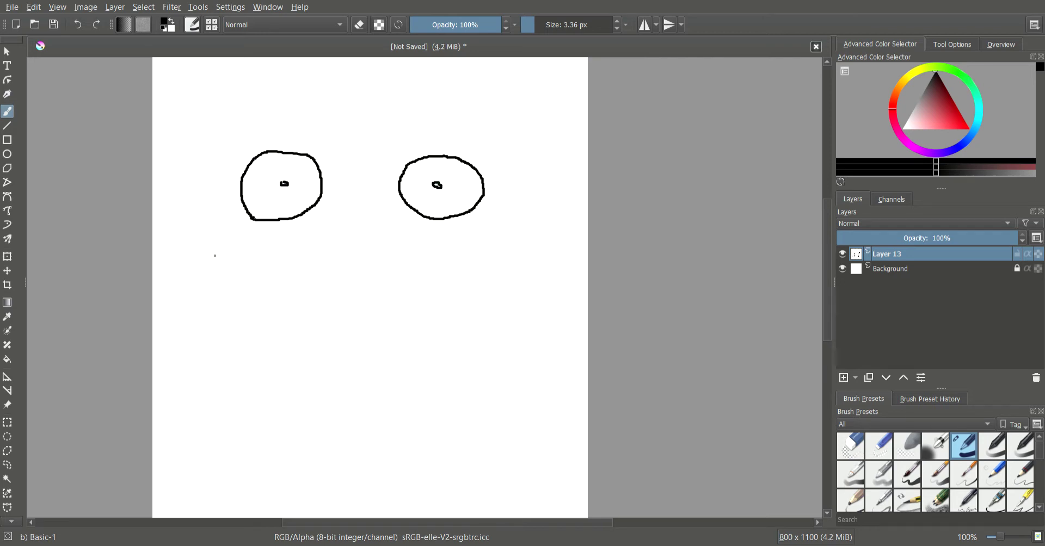
{"action": "mouse_move", "coordinate": [215, 256]}
{"action": "left_mouse_down"}
{"action": "mouse_move", "coordinate": [283, 217]}
{"action": "mouse_move", "coordinate": [406, 211]}
{"action": "mouse_move", "coordinate": [452, 240]}
{"action": "mouse_move", "coordinate": [465, 289]}
{"action": "mouse_move", "coordinate": [460, 322]}
{"action": "mouse_move", "coordinate": [430, 320]}
{"action": "mouse_move", "coordinate": [411, 271]}
{"action": "mouse_move", "coordinate": [359, 252]}
{"action": "mouse_move", "coordinate": [284, 260]}
{"action": "mouse_move", "coordinate": [261, 268]}
{"action": "mouse_move", "coordinate": [223, 316]}
{"action": "mouse_move", "coordinate": [197, 307]}
{"action": "mouse_move", "coordinate": [203, 266]}
{"action": "mouse_move", "coordinate": [228, 268]}
{"action": "mouse_move", "coordinate": [325, 234]}
{"action": "mouse_move", "coordinate": [397, 243]}
{"action": "mouse_move", "coordinate": [445, 288]}
{"action": "left_mouse_up"}
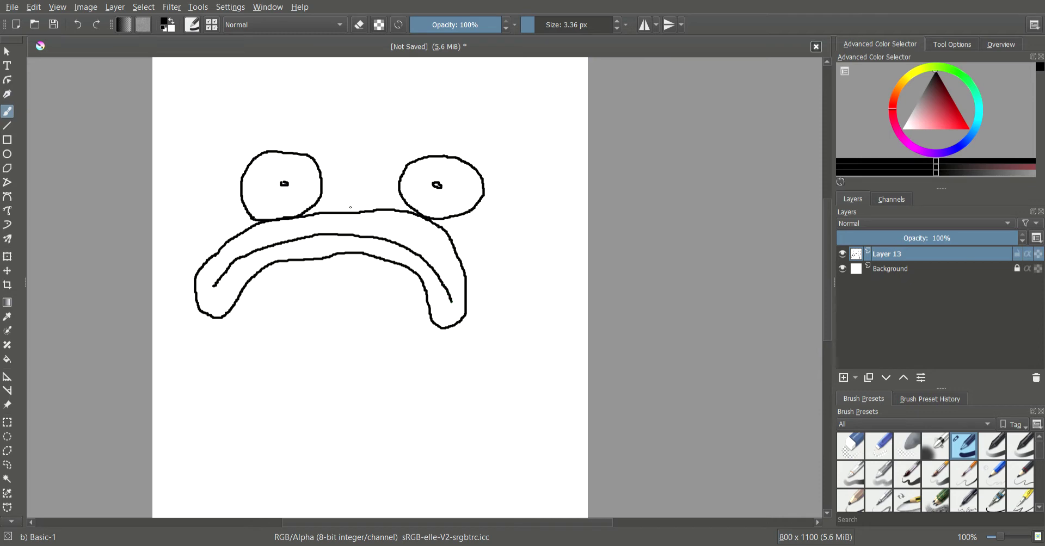
Draw the rest of the frog's outline: head line between the eyes, curved back, front legs, belly and hind legs.
{"action": "left_click_drag", "start_coordinate": [324, 180], "coordinate": [390, 182]}
{"action": "mouse_move", "coordinate": [486, 192]}
{"action": "left_mouse_down"}
{"action": "mouse_move", "coordinate": [551, 239]}
{"action": "mouse_move", "coordinate": [588, 317]}
{"action": "left_mouse_up"}
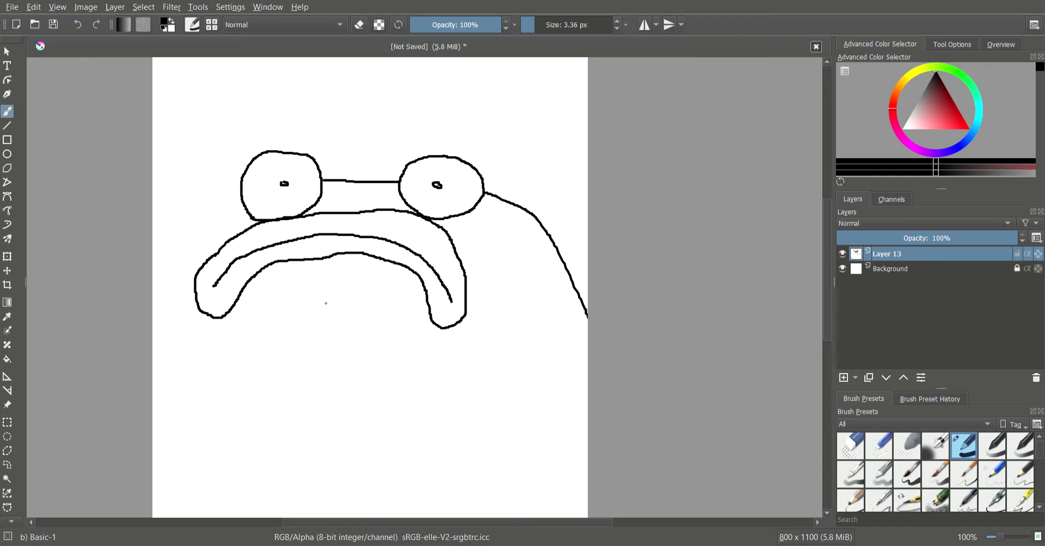
{"action": "mouse_move", "coordinate": [325, 303]}
{"action": "left_mouse_down"}
{"action": "mouse_move", "coordinate": [321, 336]}
{"action": "mouse_move", "coordinate": [338, 322]}
{"action": "mouse_move", "coordinate": [338, 304]}
{"action": "mouse_move", "coordinate": [359, 315]}
{"action": "mouse_move", "coordinate": [361, 333]}
{"action": "mouse_move", "coordinate": [380, 313]}
{"action": "left_mouse_up"}
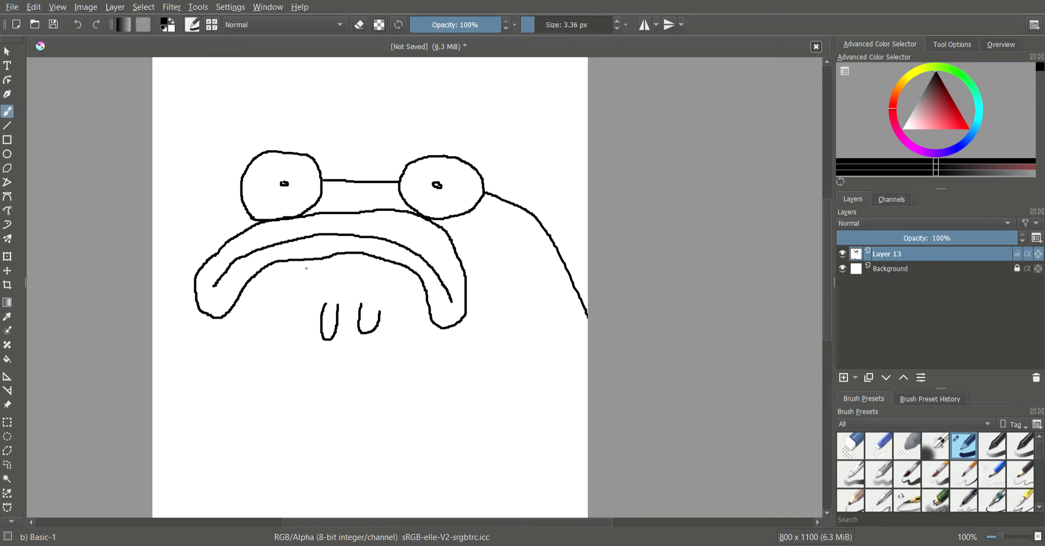
{"action": "mouse_move", "coordinate": [297, 262]}
{"action": "left_mouse_down"}
{"action": "mouse_move", "coordinate": [304, 290]}
{"action": "mouse_move", "coordinate": [324, 303]}
{"action": "left_mouse_up"}
{"action": "mouse_move", "coordinate": [380, 319]}
{"action": "left_mouse_down"}
{"action": "mouse_move", "coordinate": [419, 343]}
{"action": "mouse_move", "coordinate": [454, 345]}
{"action": "left_mouse_up"}
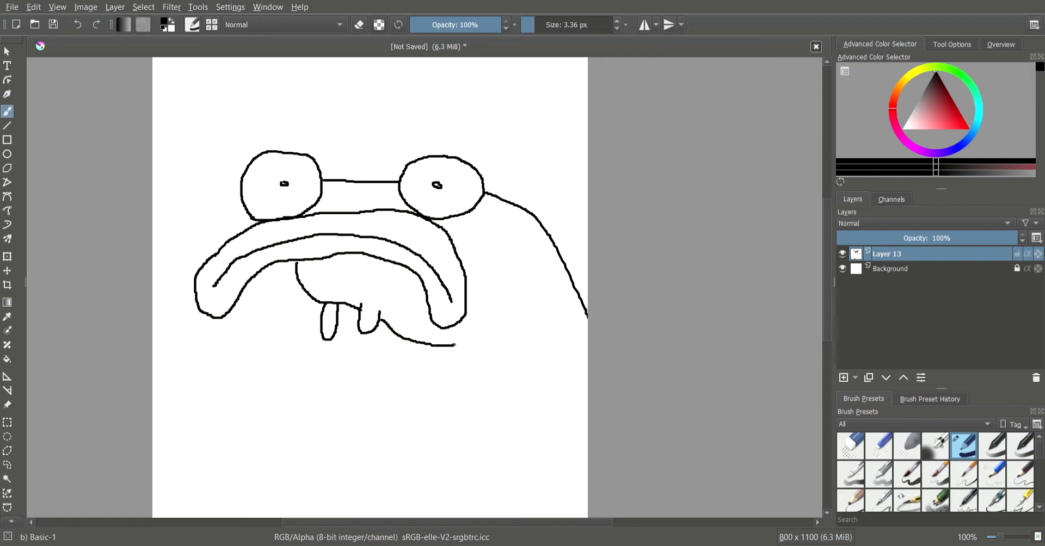
{"action": "mouse_move", "coordinate": [552, 313]}
{"action": "left_mouse_down"}
{"action": "mouse_move", "coordinate": [528, 295]}
{"action": "mouse_move", "coordinate": [514, 306]}
{"action": "mouse_move", "coordinate": [546, 358]}
{"action": "mouse_move", "coordinate": [507, 363]}
{"action": "mouse_move", "coordinate": [560, 370]}
{"action": "mouse_move", "coordinate": [554, 332]}
{"action": "mouse_move", "coordinate": [588, 352]}
{"action": "left_mouse_up"}
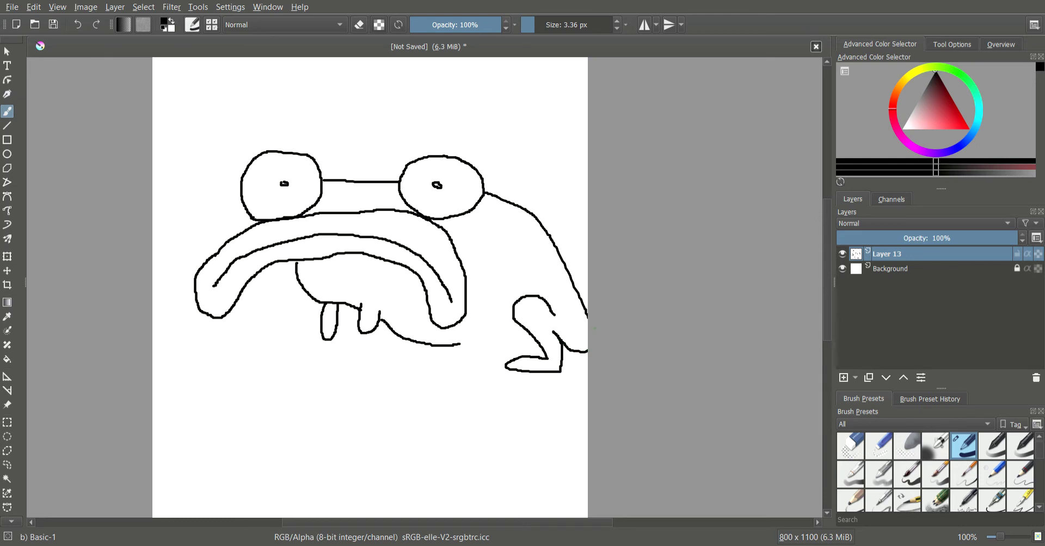
{"action": "mouse_move", "coordinate": [461, 342]}
{"action": "left_mouse_down"}
{"action": "mouse_move", "coordinate": [527, 342]}
{"action": "mouse_move", "coordinate": [470, 359]}
{"action": "mouse_move", "coordinate": [482, 364]}
{"action": "left_mouse_up"}
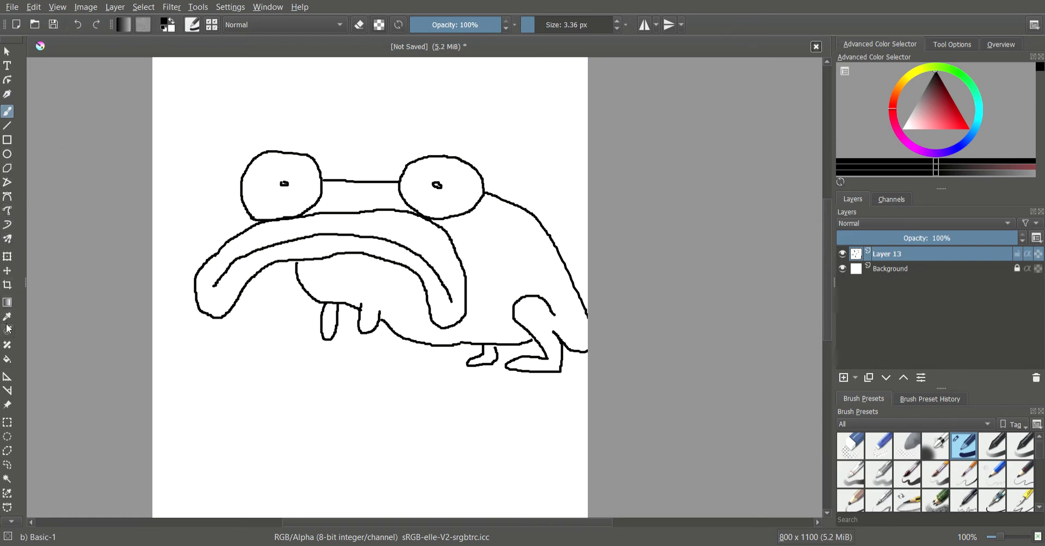
Try to fill the frog's body with bright green, and undo the fill.
{"action": "left_click", "coordinate": [8, 360]}
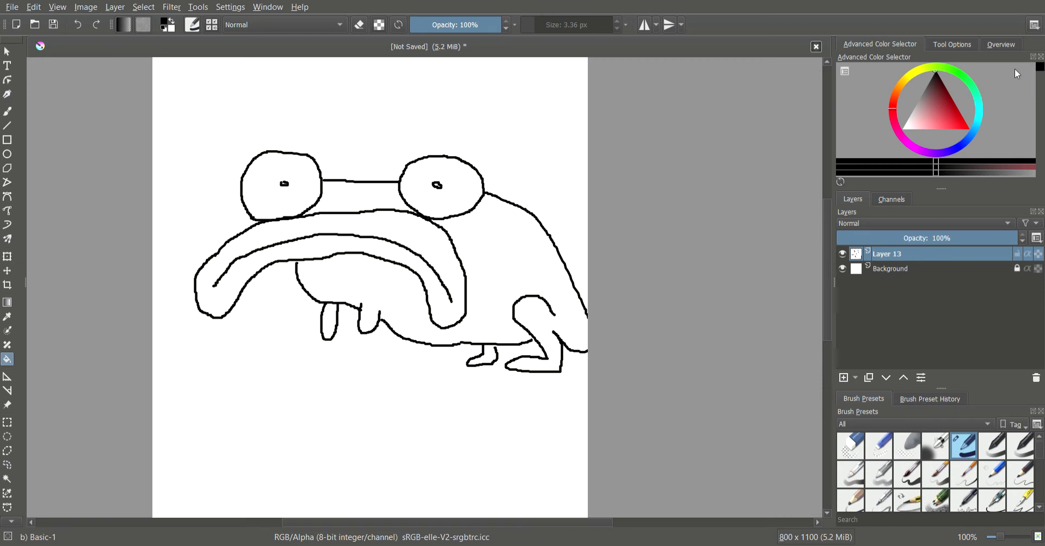
{"action": "left_click", "coordinate": [975, 80]}
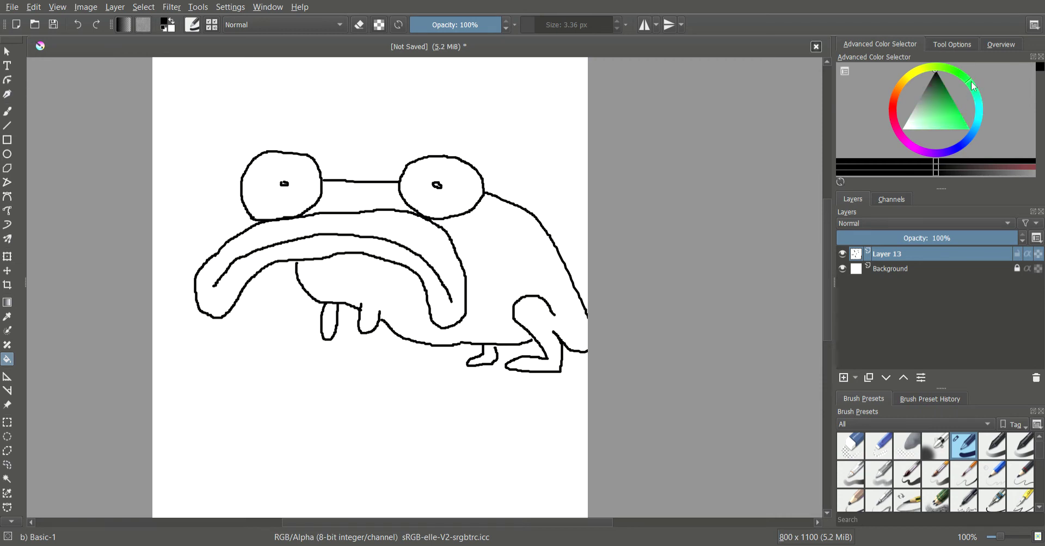
{"action": "left_click", "coordinate": [955, 123]}
{"action": "left_click", "coordinate": [511, 231]}
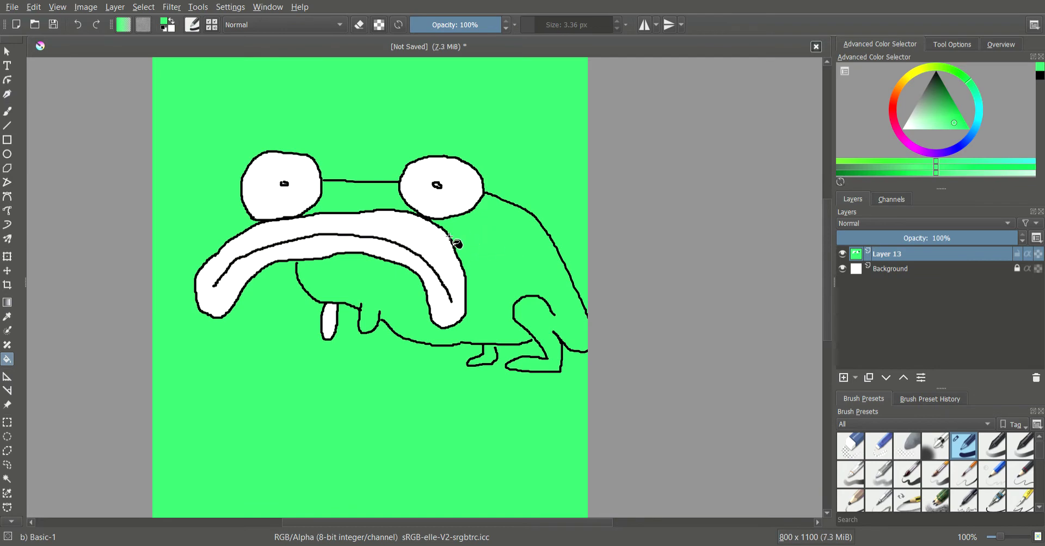
{"action": "scroll", "coordinate": [537, 329], "scroll_direction": "up", "scroll_amount": 2}
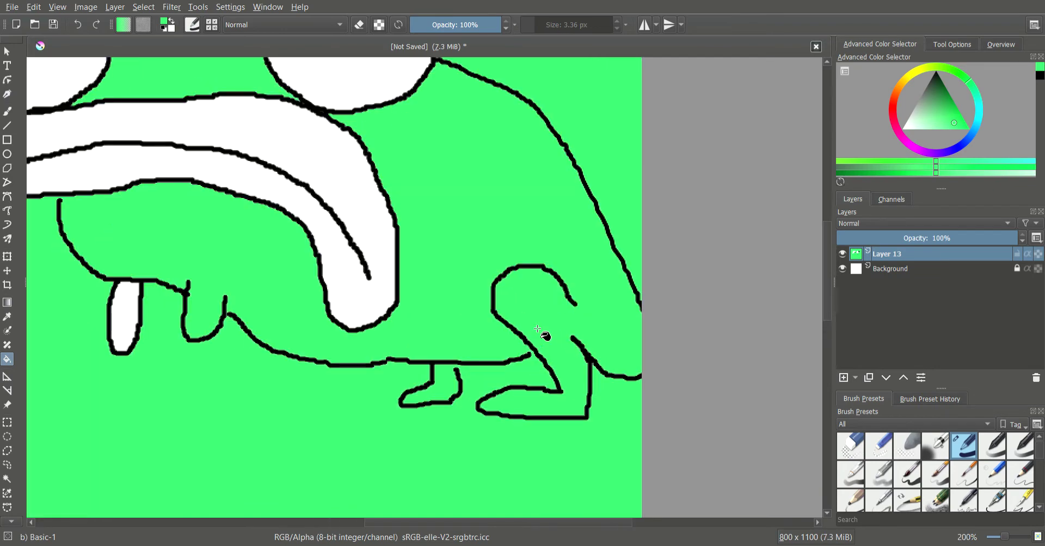
{"action": "scroll", "coordinate": [443, 287], "scroll_direction": "down", "scroll_amount": 1}
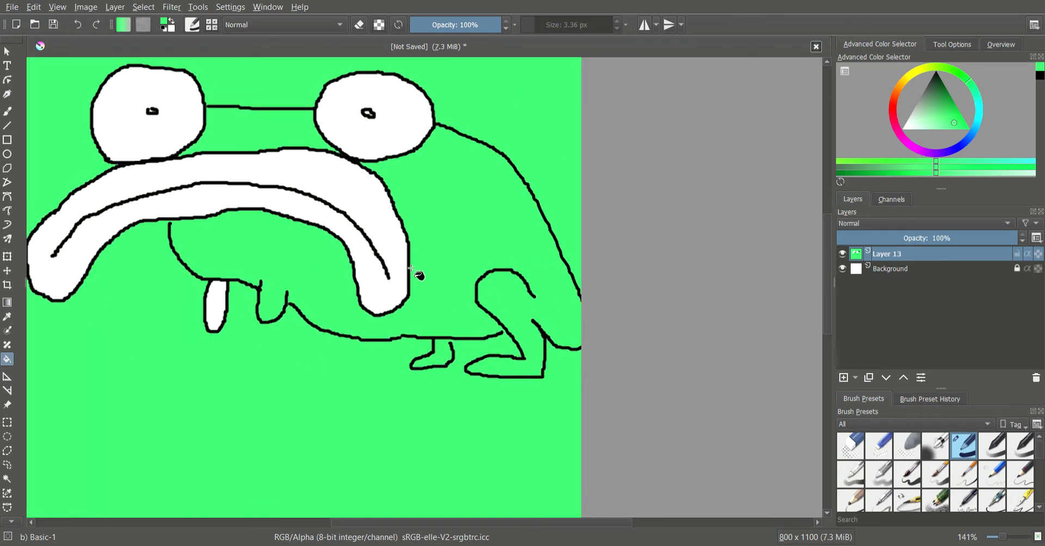
{"action": "key", "text": "ctrl+z"}
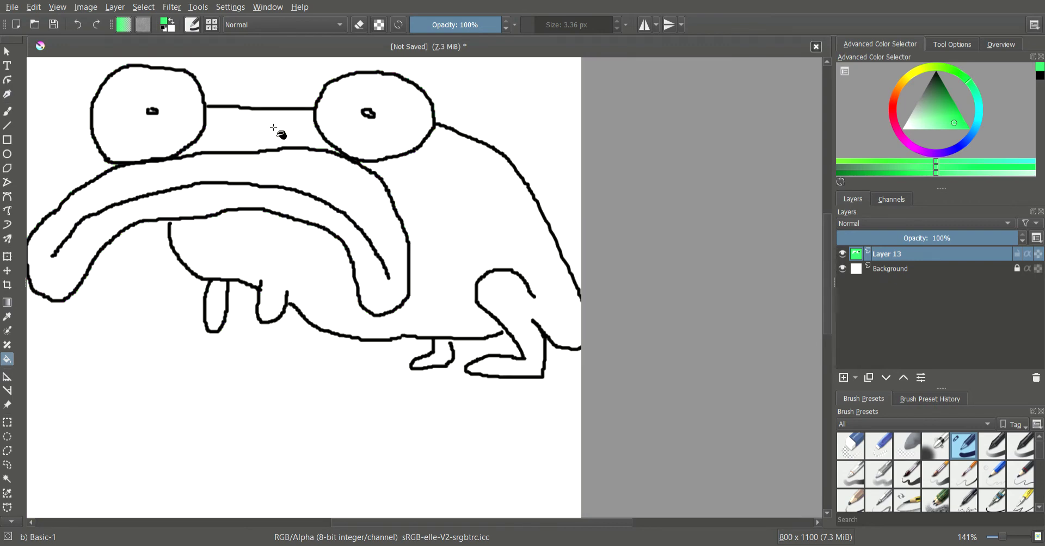
With a black brush, close the outline gaps beside the first eye and where the belly meets the hind leg.
{"action": "left_click", "coordinate": [8, 111]}
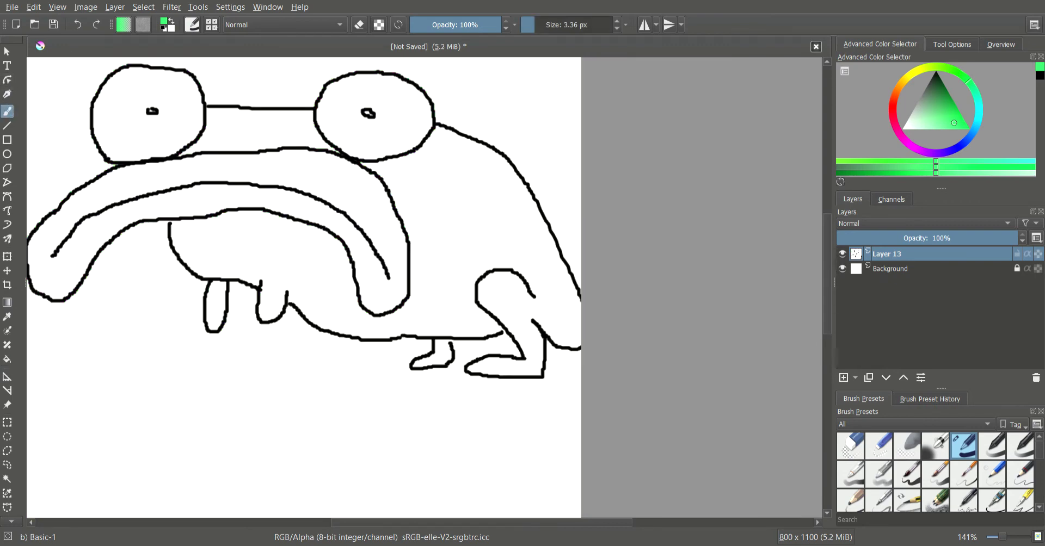
{"action": "left_click_drag", "start_coordinate": [956, 122], "coordinate": [930, 57]}
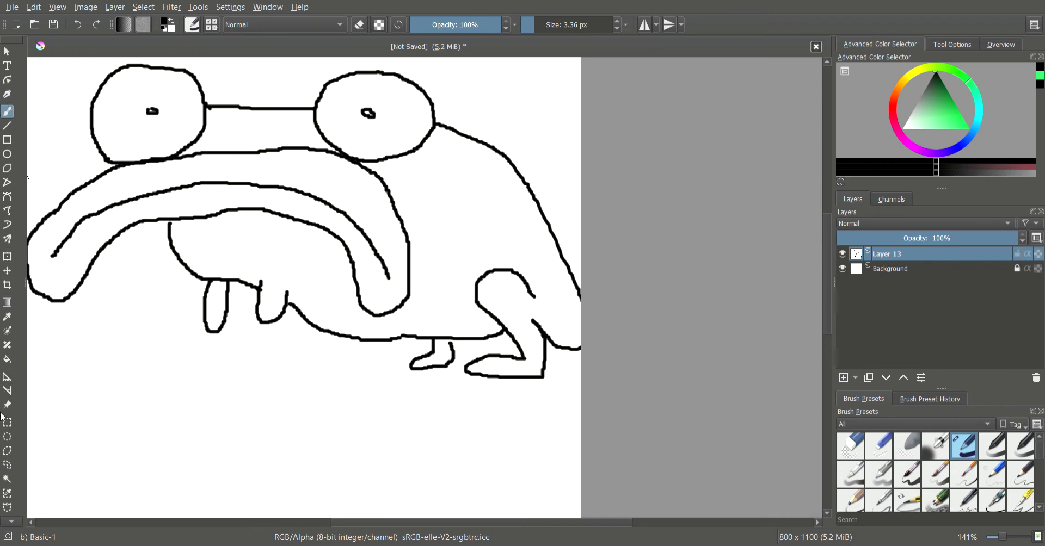
Try to fill the frog's body with black, and undo the fill.
{"action": "left_click", "coordinate": [8, 359]}
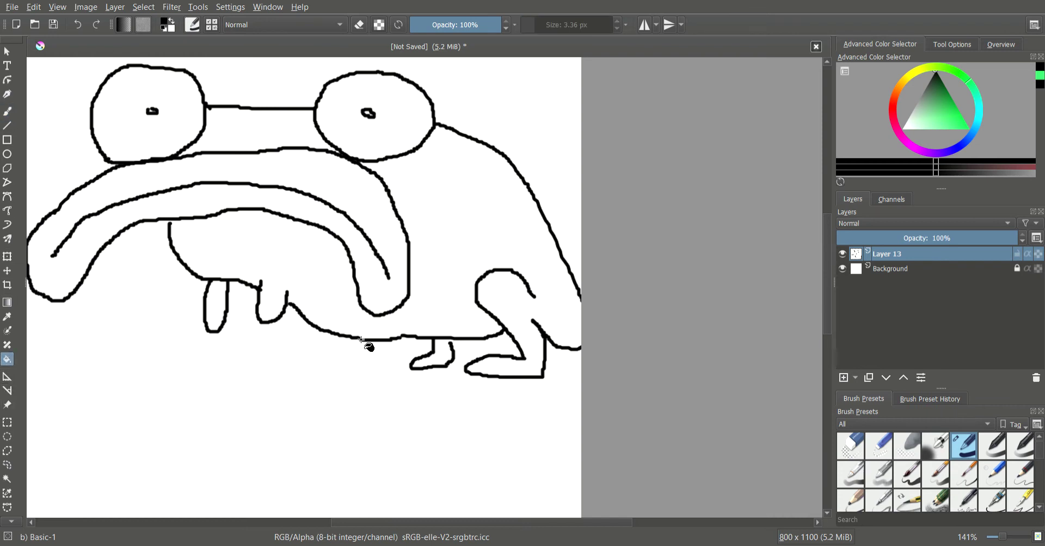
{"action": "left_click", "coordinate": [478, 240]}
{"action": "key", "text": "ctrl+z"}
Close the frog's rear outline with a black brush stroke along the canvas edge.
{"action": "left_click", "coordinate": [8, 111]}
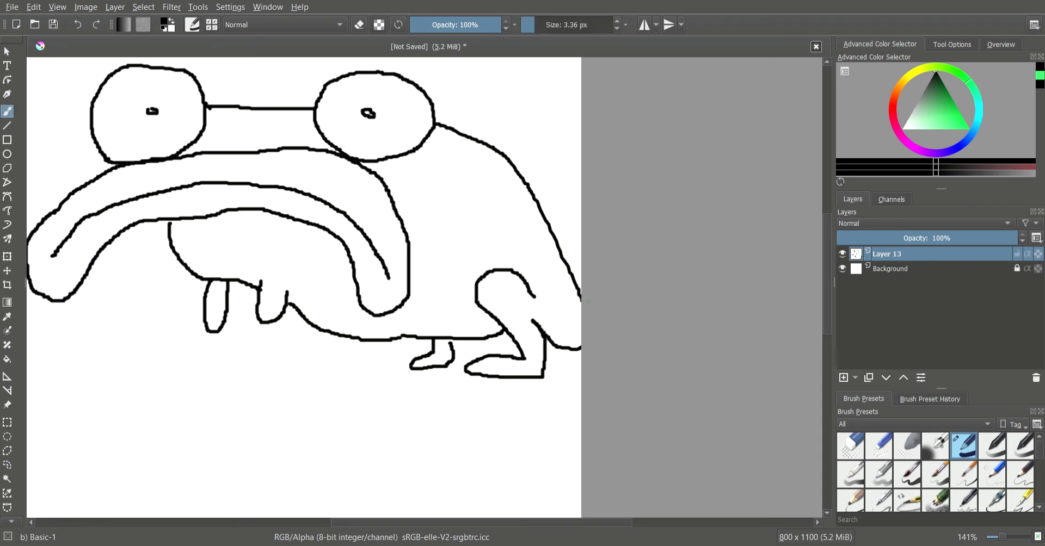
{"action": "left_click_drag", "start_coordinate": [580, 305], "coordinate": [576, 346]}
{"action": "scroll", "coordinate": [173, 222], "scroll_direction": "up", "scroll_amount": 3}
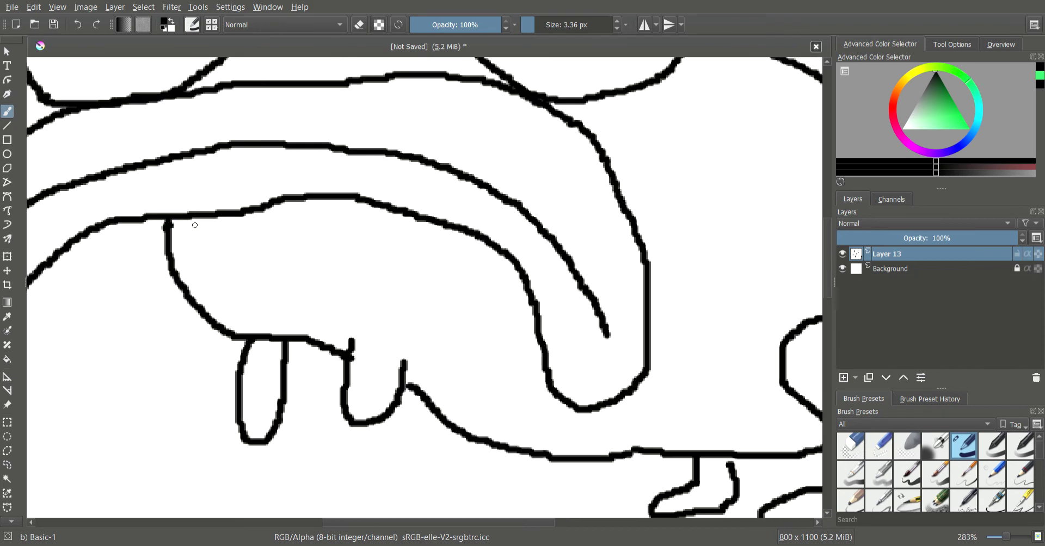
{"action": "scroll", "coordinate": [378, 257], "scroll_direction": "down", "scroll_amount": 3}
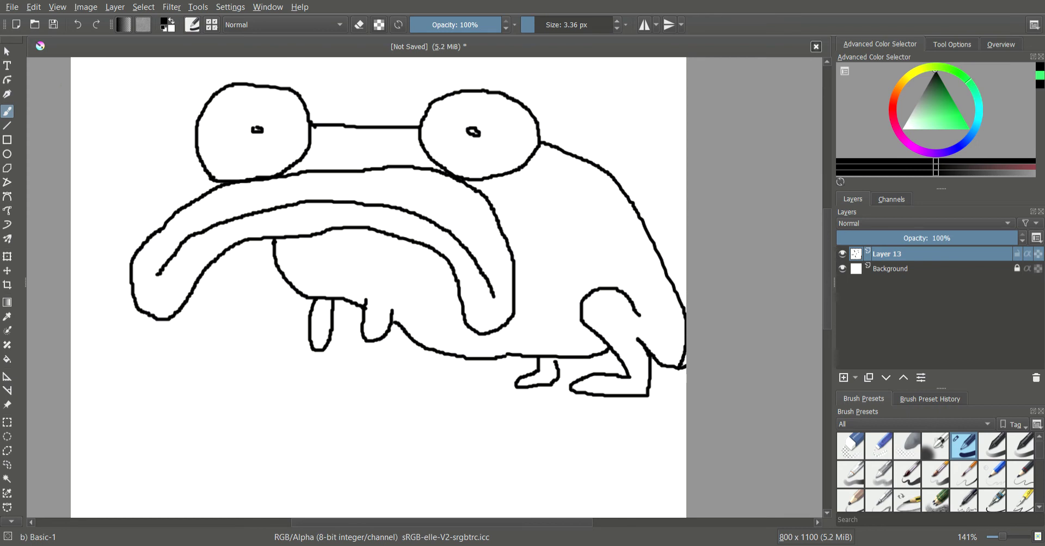
Try a bright green fill on the frog's body again, and undo it.
{"action": "left_click", "coordinate": [7, 359]}
{"action": "left_click", "coordinate": [958, 124]}
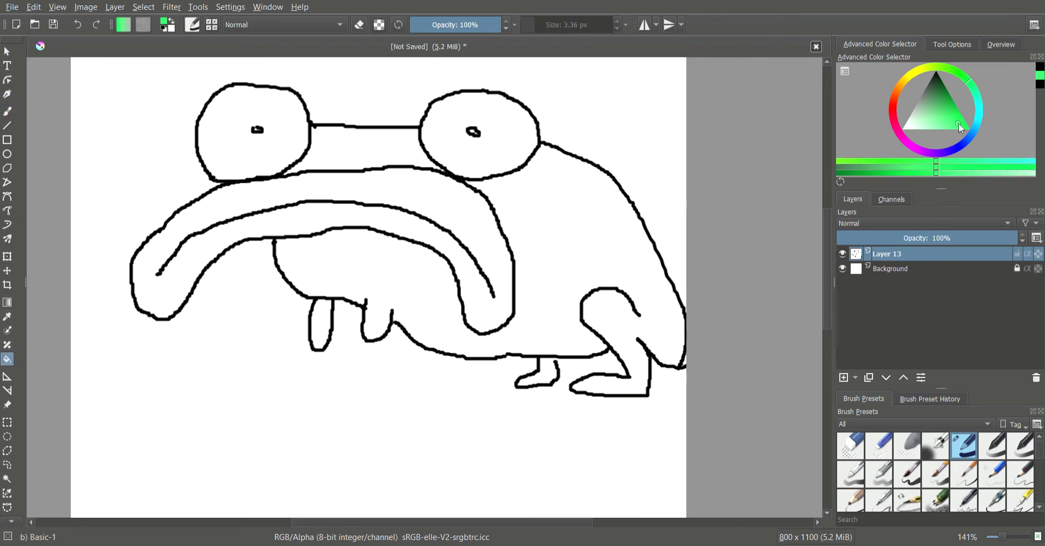
{"action": "left_click", "coordinate": [579, 269]}
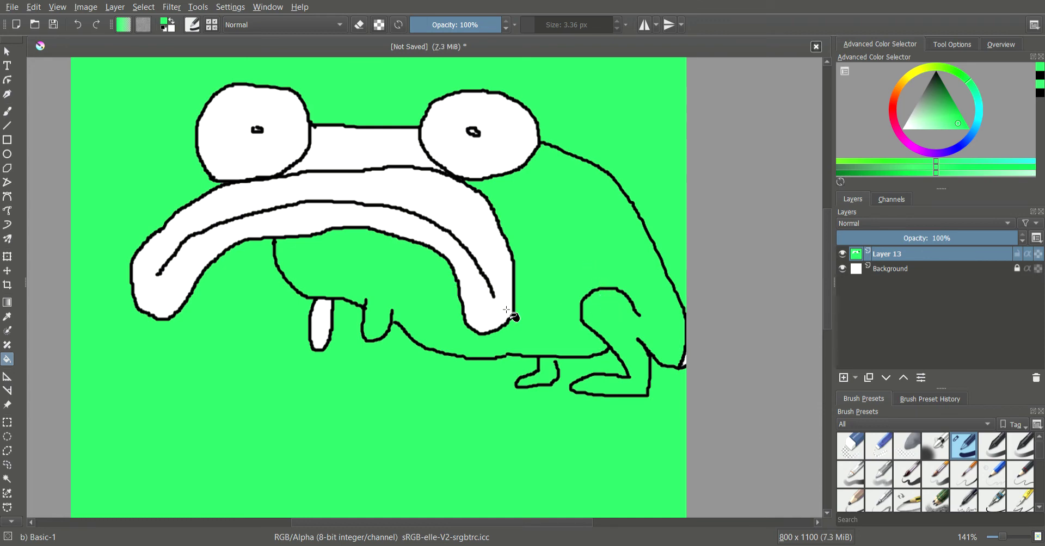
{"action": "key", "text": "ctrl+z"}
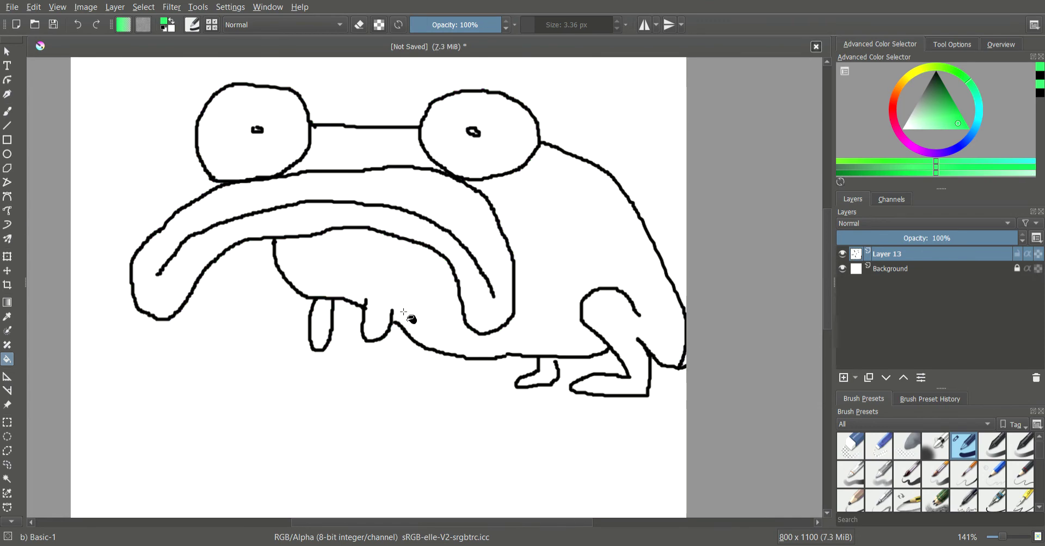
Switch back to a black brush and close the outline gap between the second front leg and the belly.
{"action": "scroll", "coordinate": [398, 349], "scroll_direction": "up", "scroll_amount": 2}
{"action": "scroll", "coordinate": [398, 366], "scroll_direction": "up", "scroll_amount": 1}
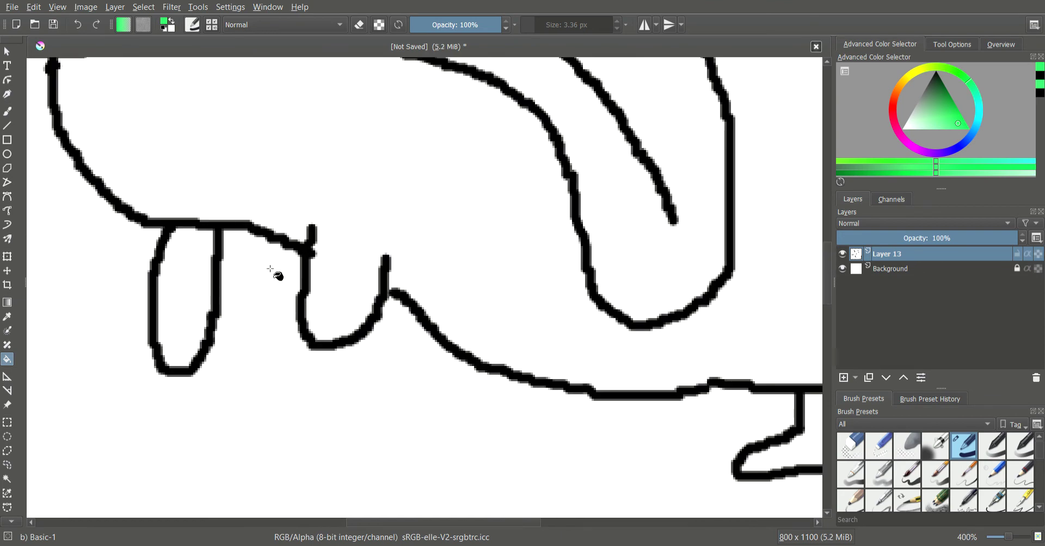
{"action": "left_click", "coordinate": [8, 112]}
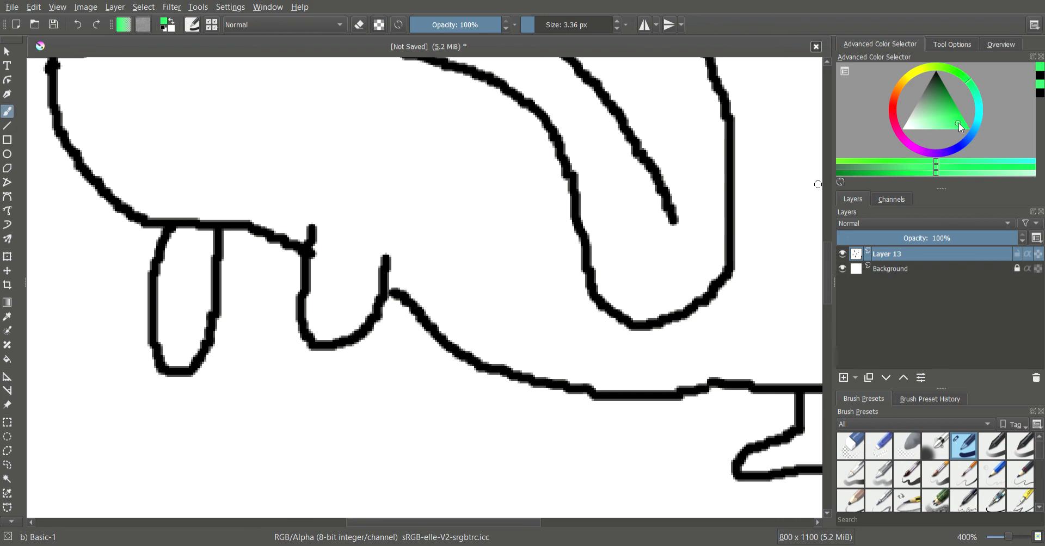
{"action": "left_click_drag", "start_coordinate": [958, 122], "coordinate": [932, 49]}
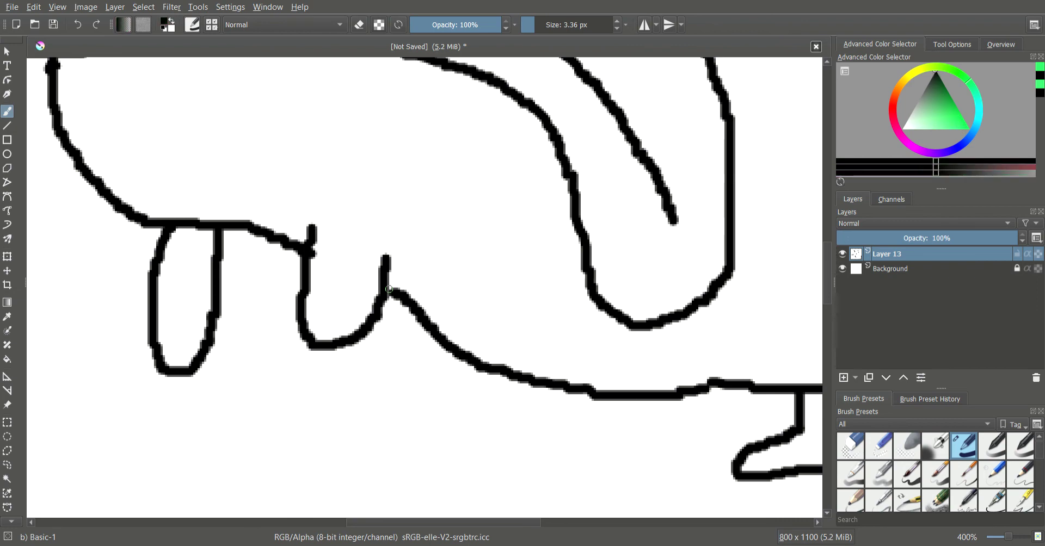
{"action": "key", "text": "1"}
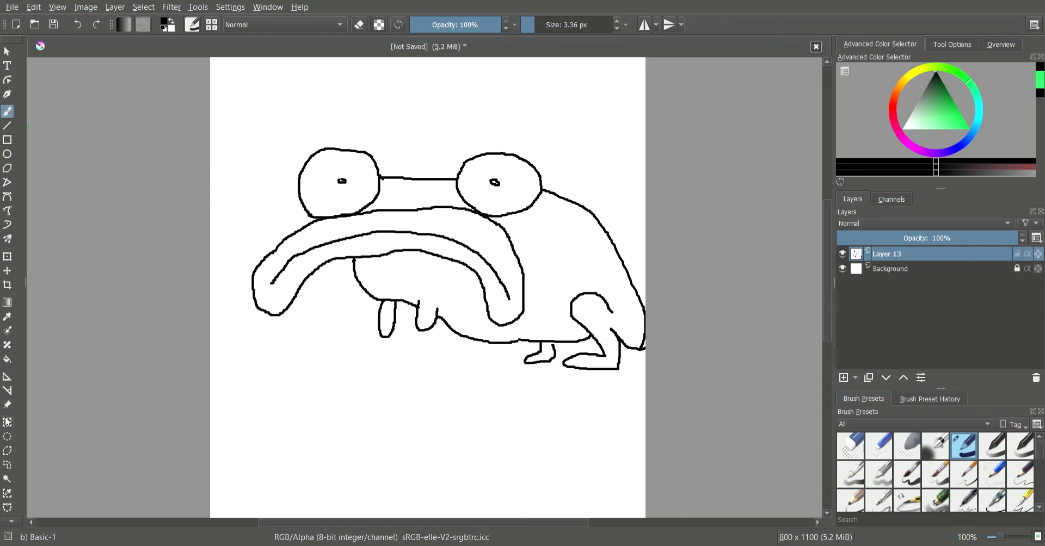
Fill the frog's body, the head area between the eyes and the first front leg with bright green.
{"action": "left_click", "coordinate": [8, 361]}
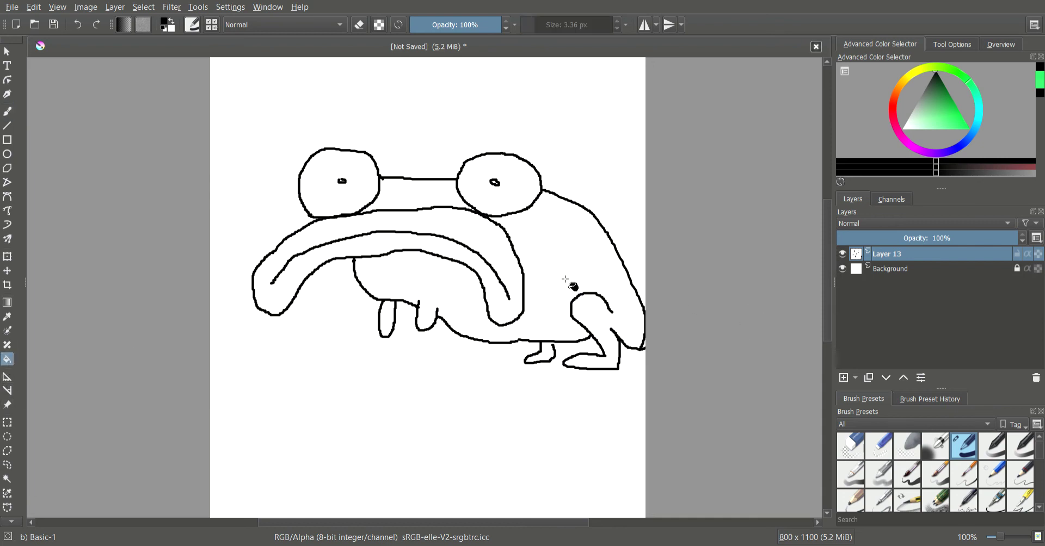
{"action": "left_click", "coordinate": [566, 278]}
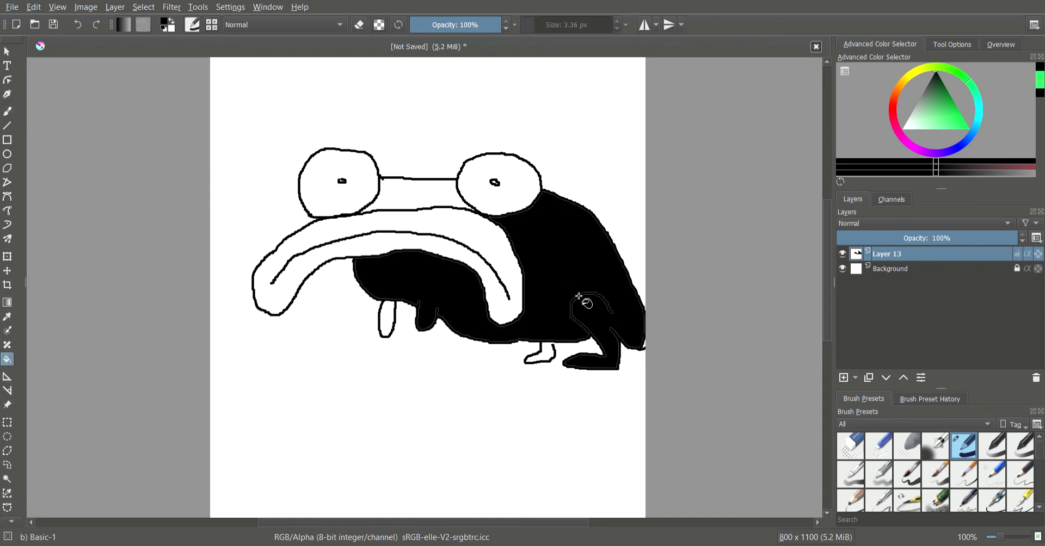
{"action": "key", "text": "ctrl+z"}
{"action": "left_click", "coordinate": [955, 123]}
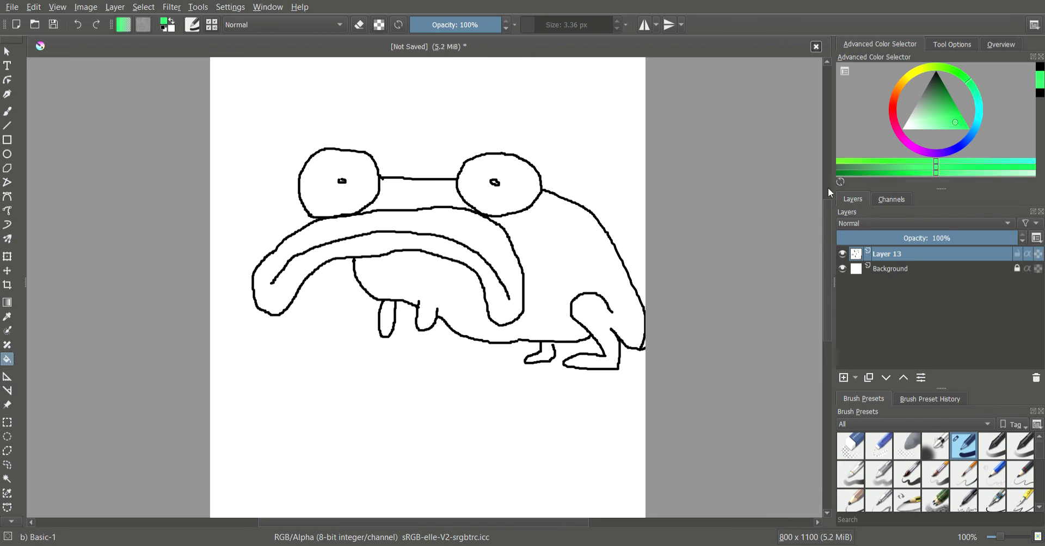
{"action": "left_click", "coordinate": [589, 271]}
{"action": "left_click", "coordinate": [437, 193]}
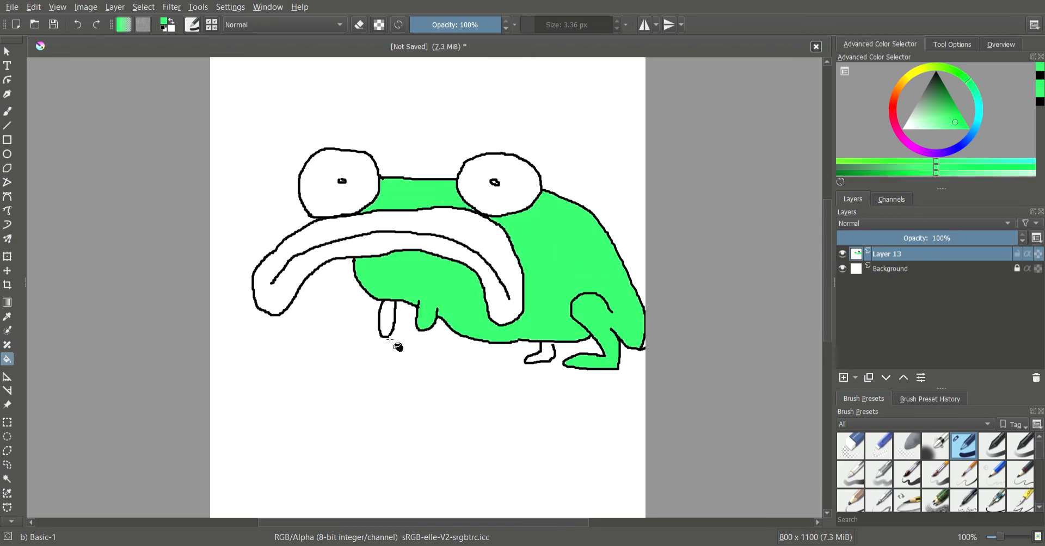
{"action": "left_click", "coordinate": [393, 317]}
{"action": "scroll", "coordinate": [561, 351], "scroll_direction": "down", "scroll_amount": 1}
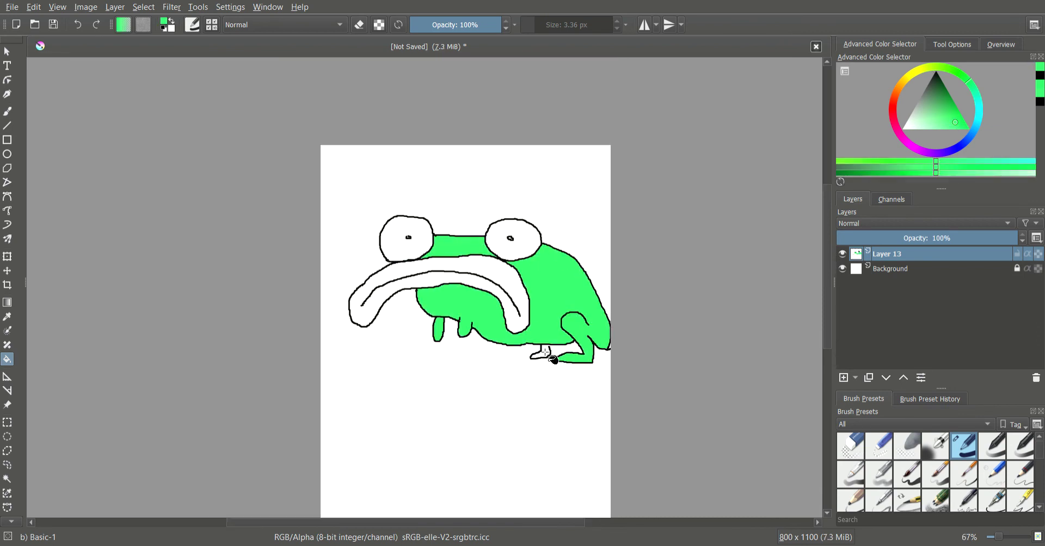
Close the gap between the small hind leg and the belly with a short black brush stroke.
{"action": "scroll", "coordinate": [549, 357], "scroll_direction": "up", "scroll_amount": 2}
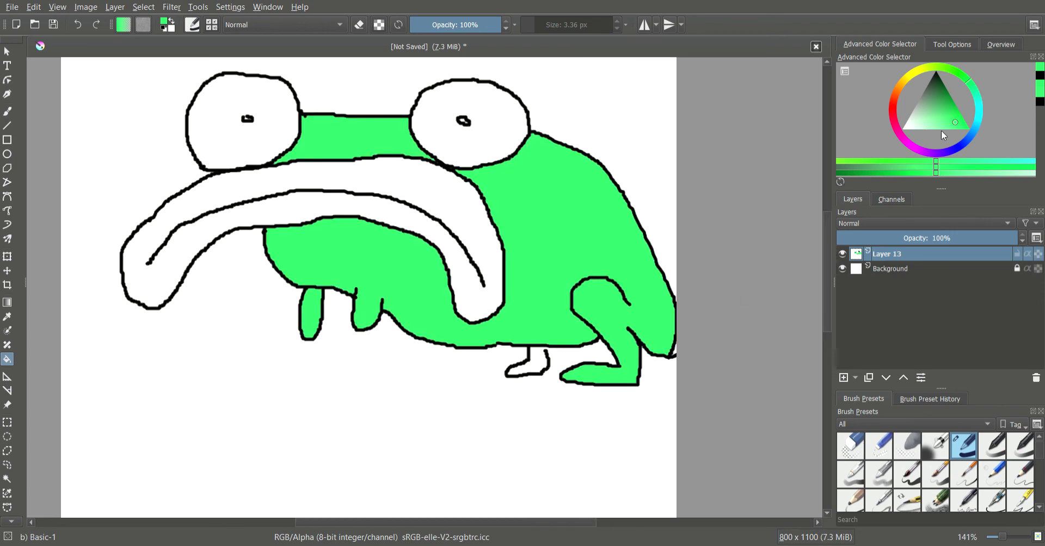
{"action": "left_click_drag", "start_coordinate": [957, 122], "coordinate": [922, 28]}
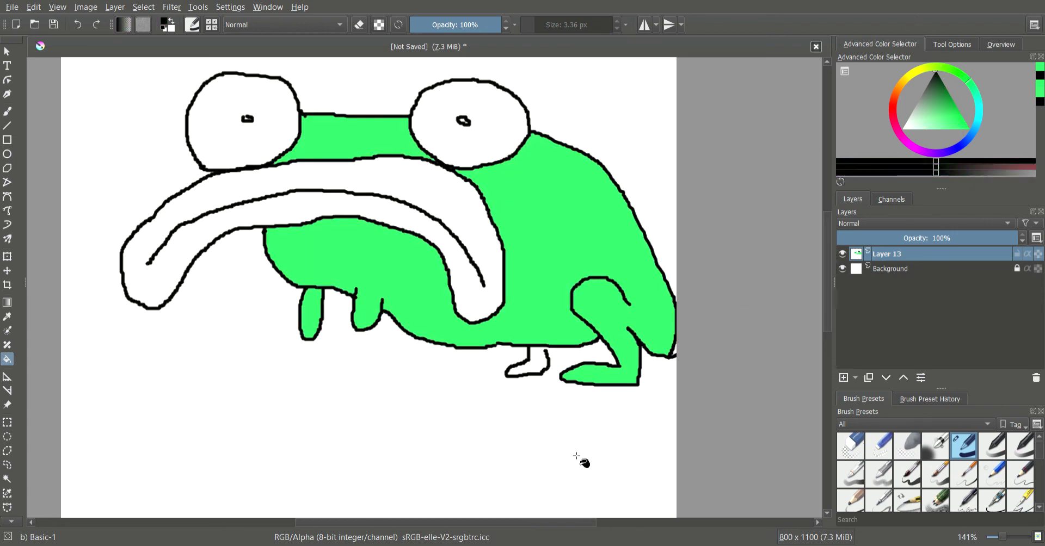
{"action": "scroll", "coordinate": [466, 335], "scroll_direction": "up", "scroll_amount": 2}
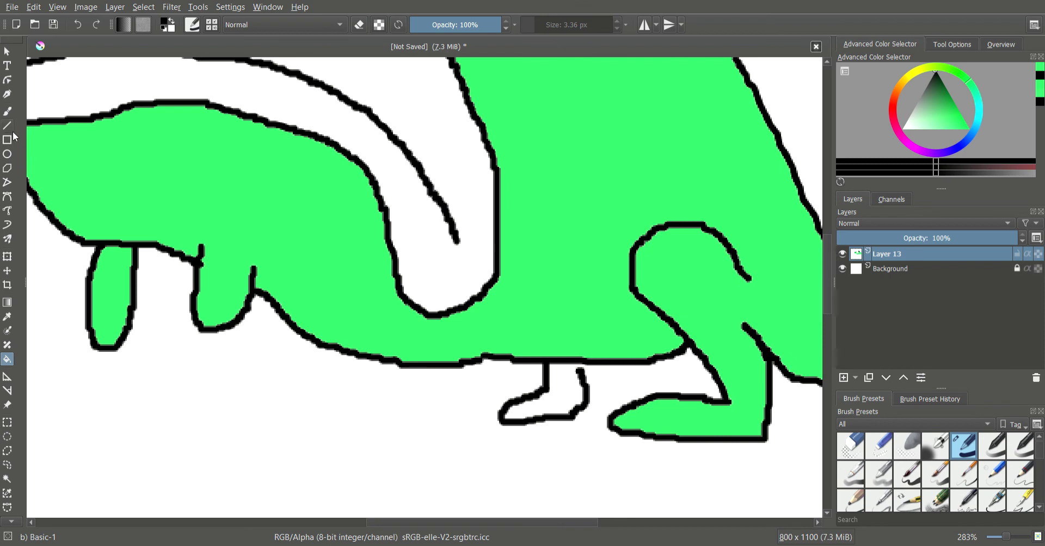
{"action": "left_click", "coordinate": [12, 113]}
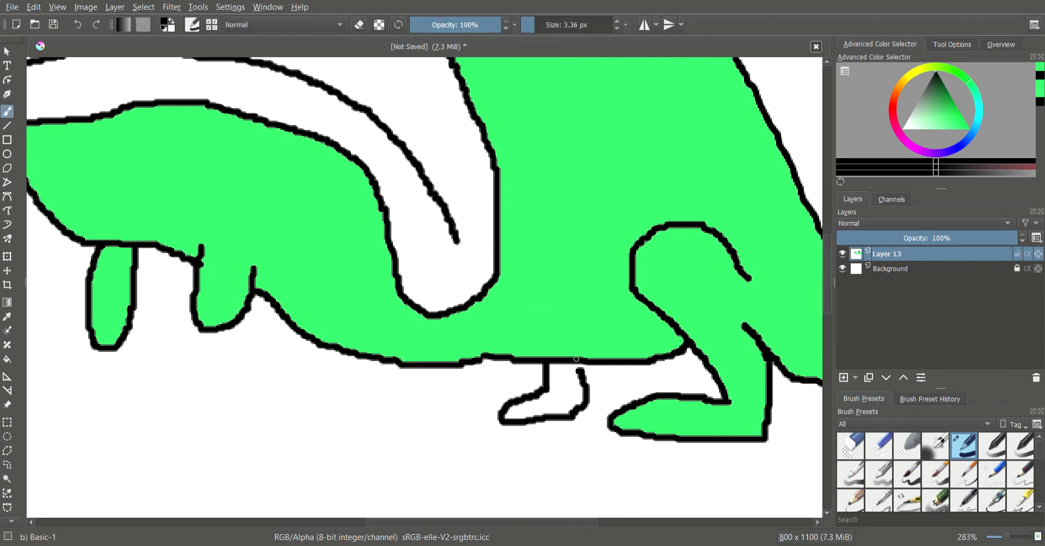
{"action": "left_click_drag", "start_coordinate": [576, 359], "coordinate": [581, 373]}
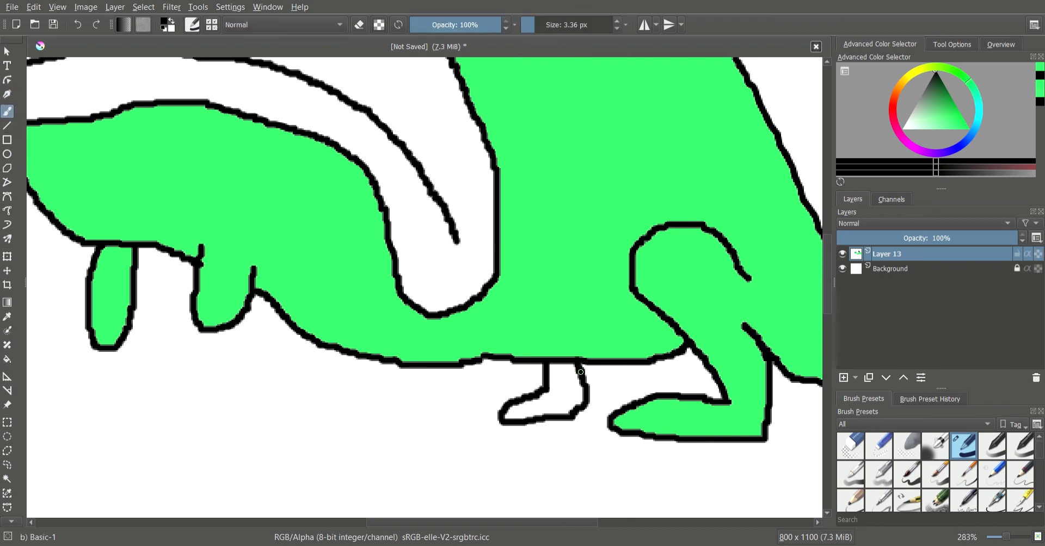
Fill the small hind leg with bright green, undoing a first fill made in black.
{"action": "left_click", "coordinate": [7, 360]}
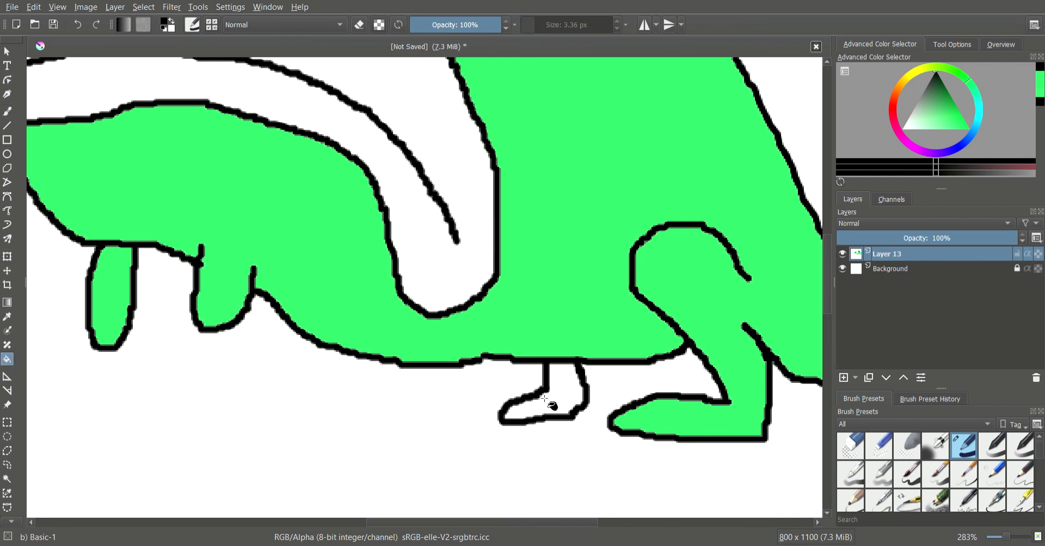
{"action": "left_click", "coordinate": [565, 391]}
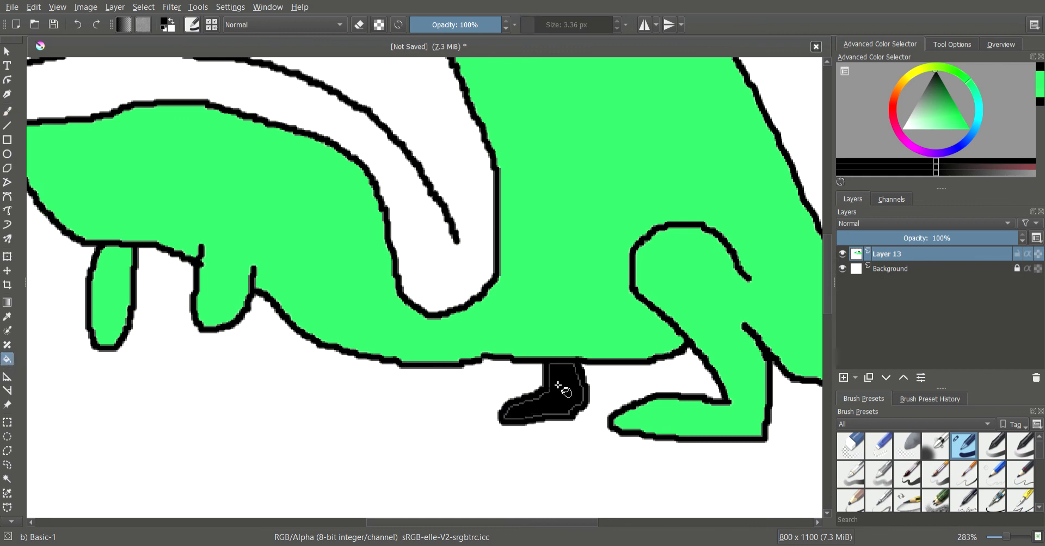
{"action": "key", "text": "ctrl+z"}
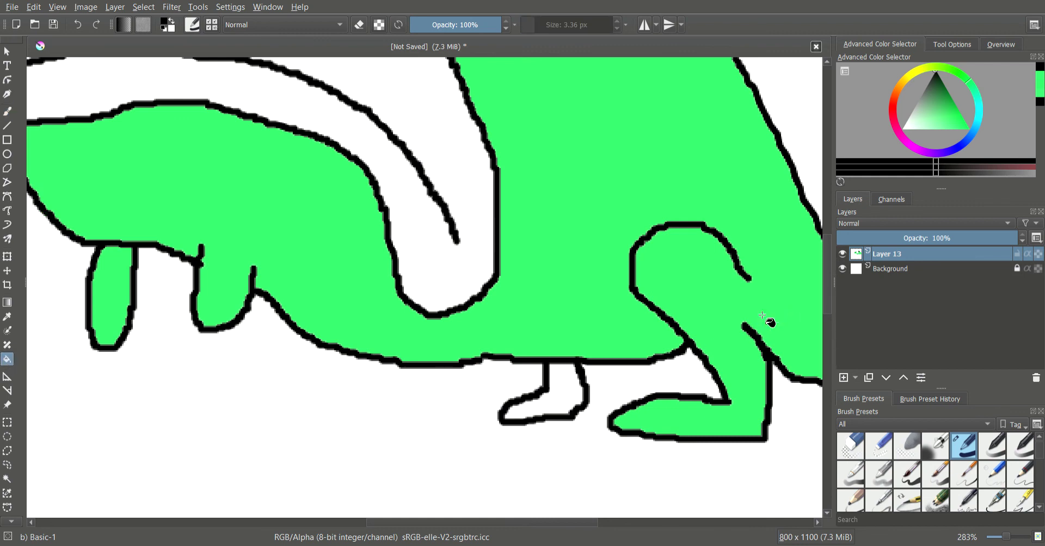
{"action": "left_click", "coordinate": [947, 118]}
{"action": "left_click", "coordinate": [565, 391]}
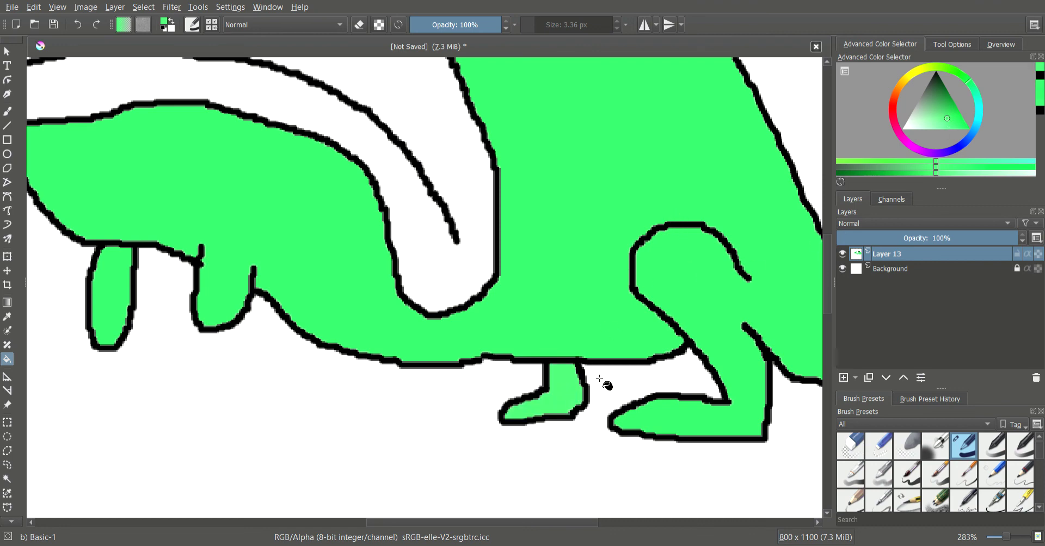
{"action": "key", "text": "2"}
{"action": "key", "text": "1"}
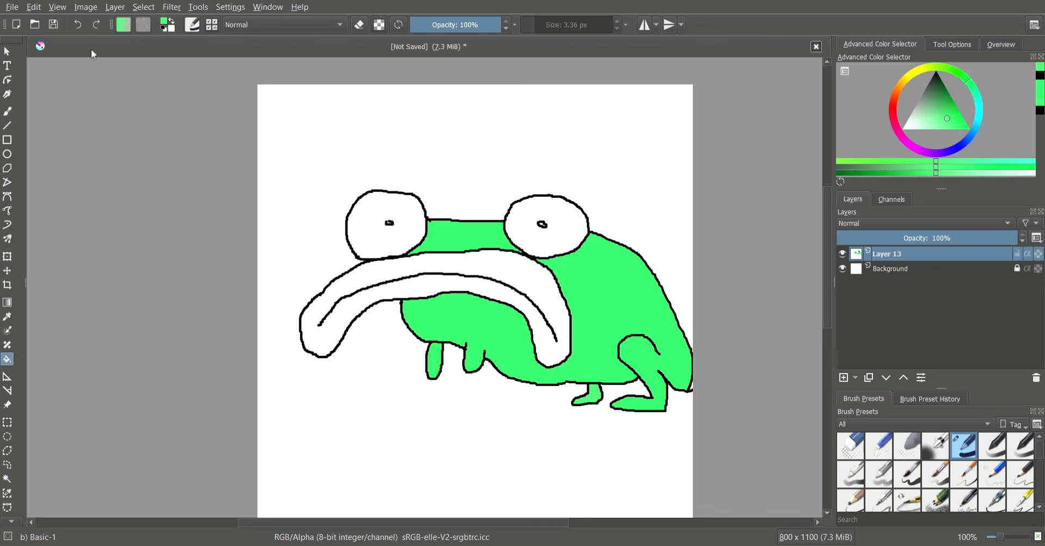
Sample the body's bright green, the black outline and the body green again with the color sampler.
{"action": "left_click", "coordinate": [7, 317]}
{"action": "left_click", "coordinate": [593, 287]}
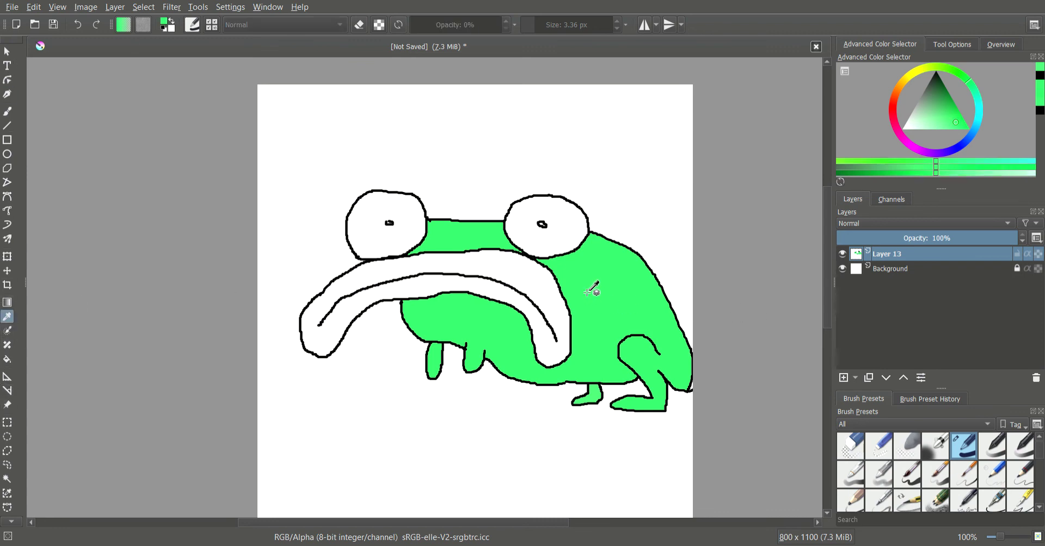
{"action": "left_click", "coordinate": [542, 268]}
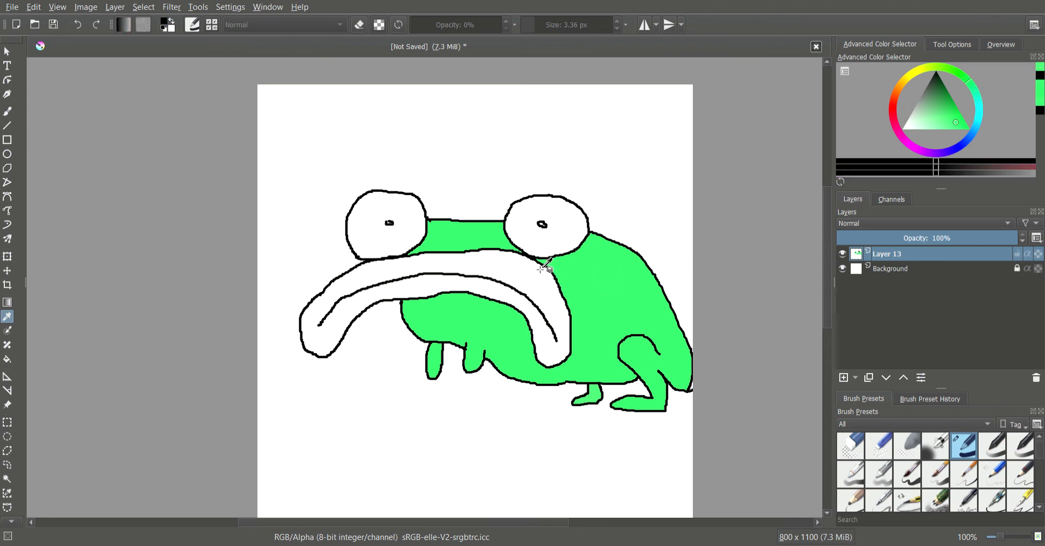
{"action": "left_click", "coordinate": [600, 309]}
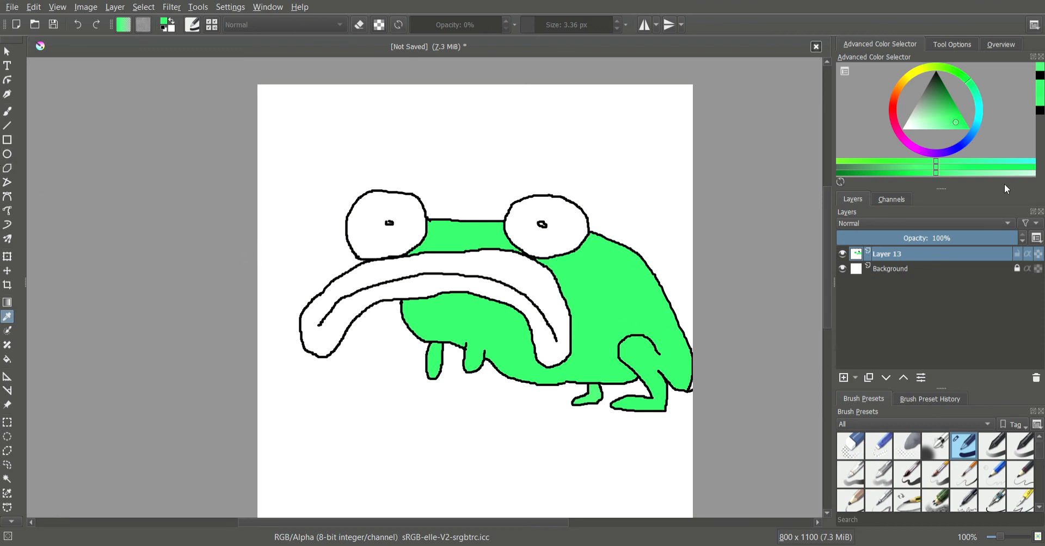
Choose a pale yellow-green and fill the frog's large lips with it.
{"action": "left_click_drag", "start_coordinate": [950, 127], "coordinate": [923, 123]}
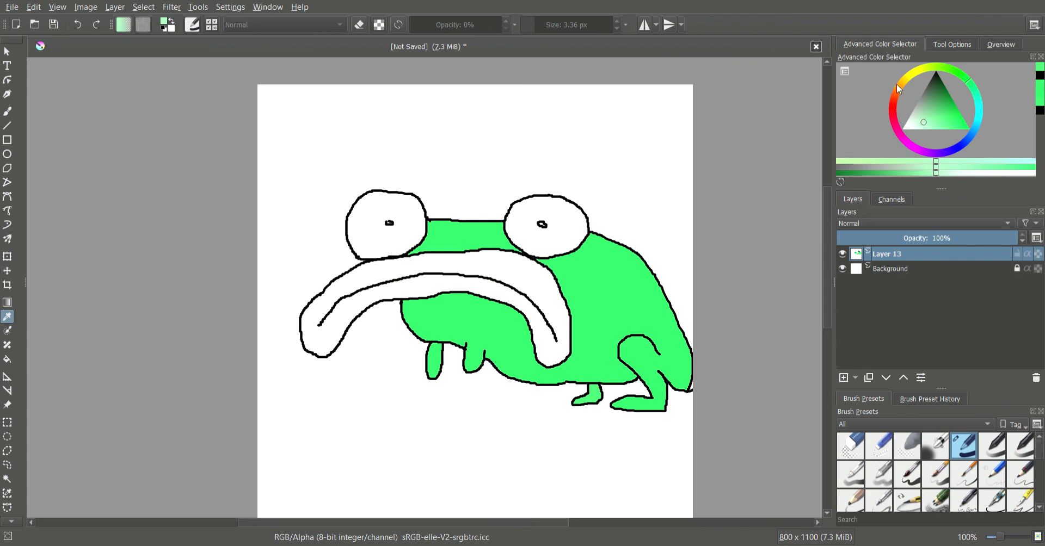
{"action": "left_click", "coordinate": [927, 64]}
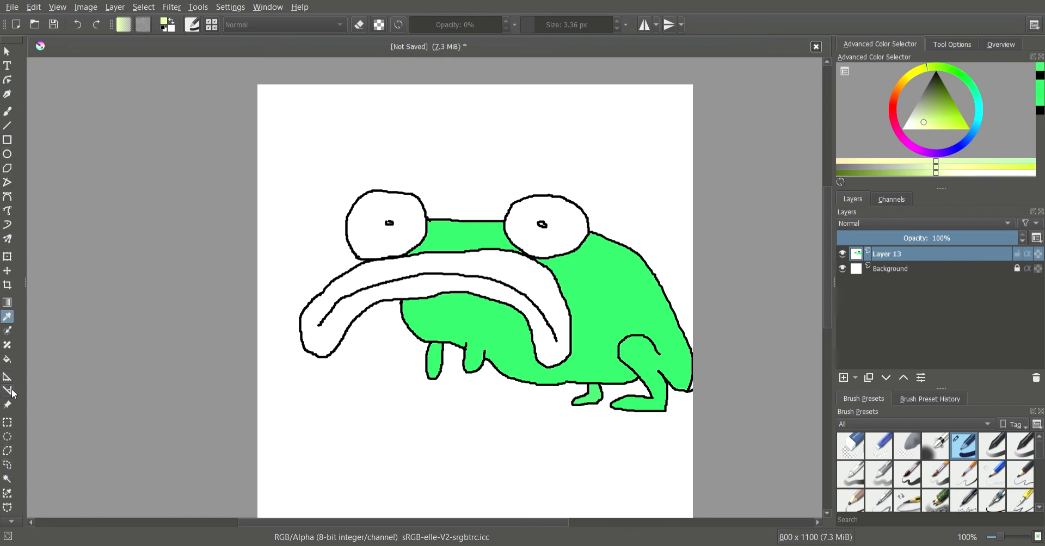
{"action": "left_click", "coordinate": [7, 359]}
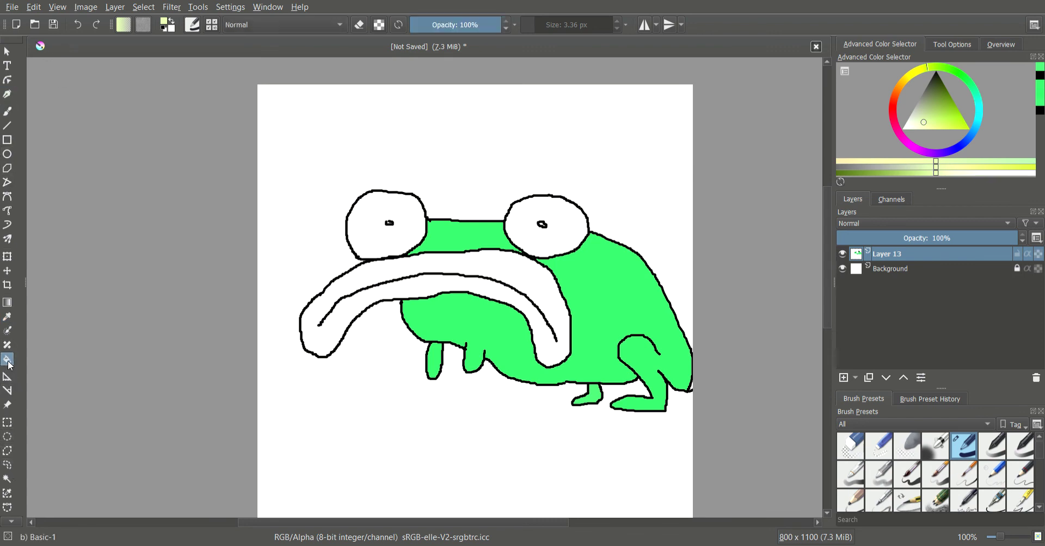
{"action": "left_click", "coordinate": [449, 276]}
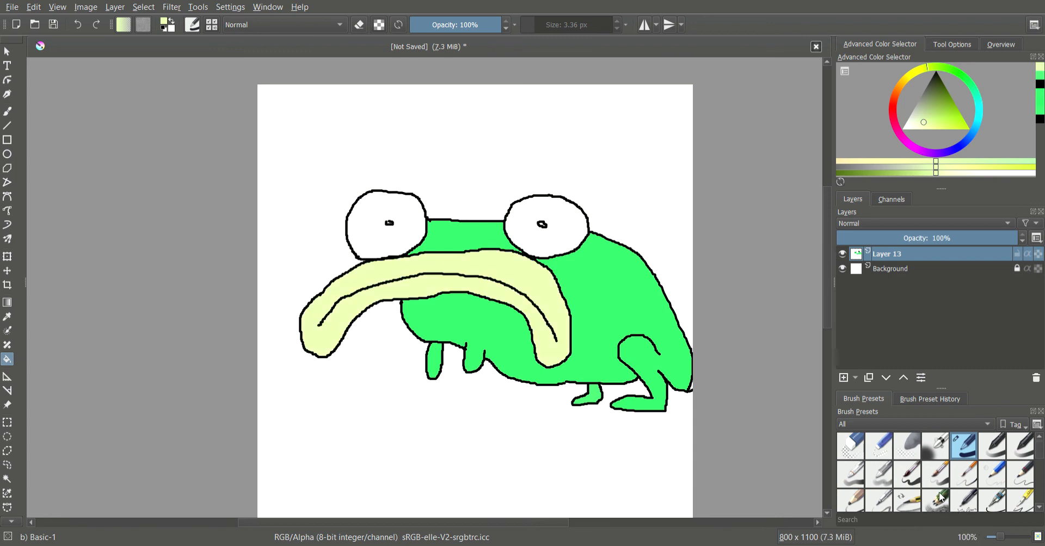